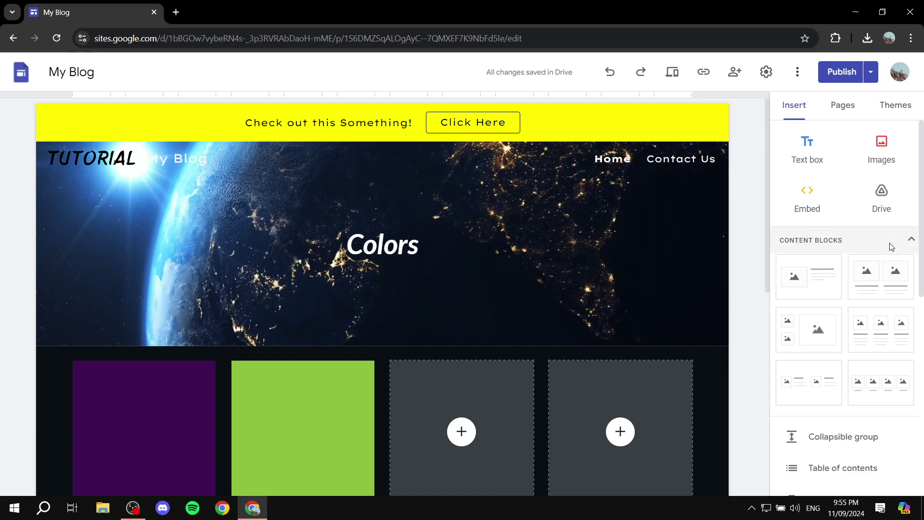
Load powr.io in a new Chrome tab, correcting the mistyped pwr.io address.
scroll(881, 240, down, 8)
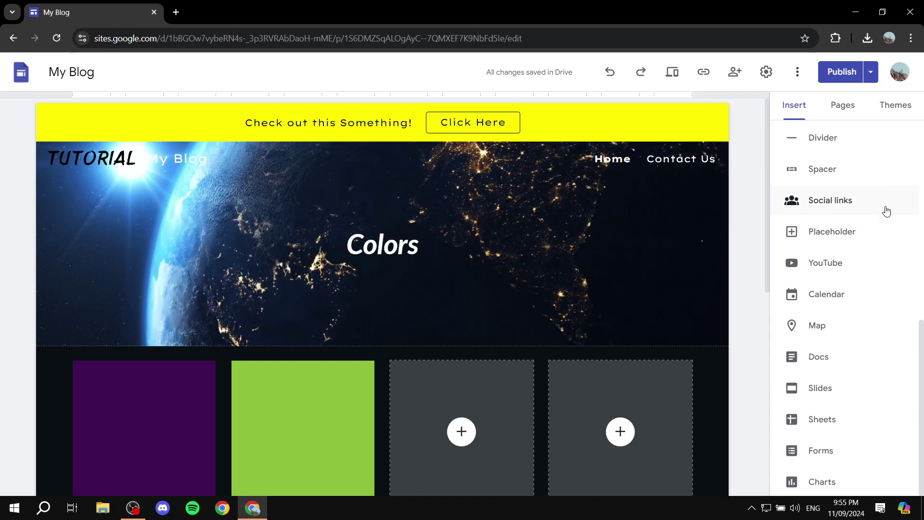
scroll(876, 316, up, 8)
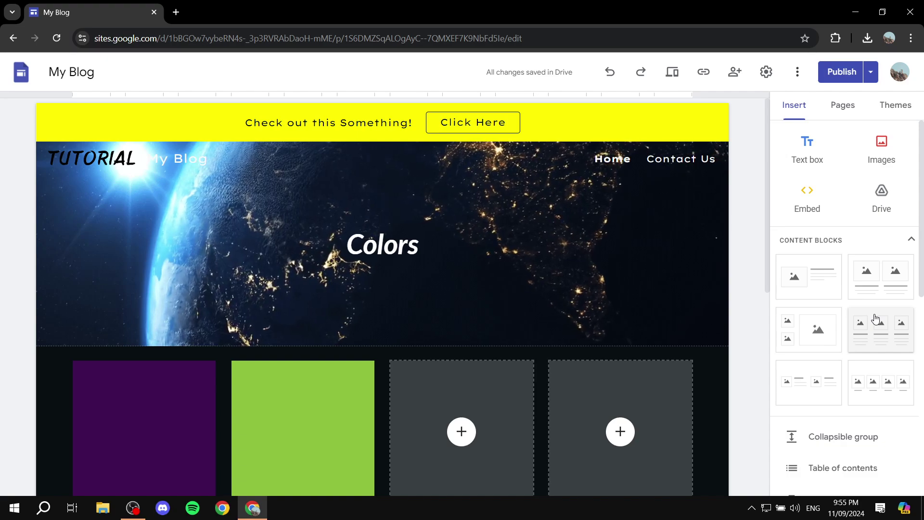
mouse_move(474, 196)
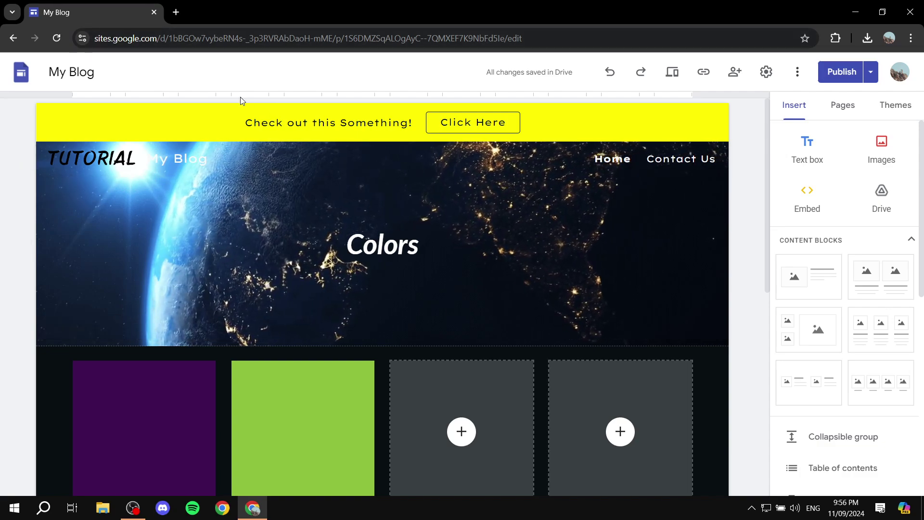
click(177, 17)
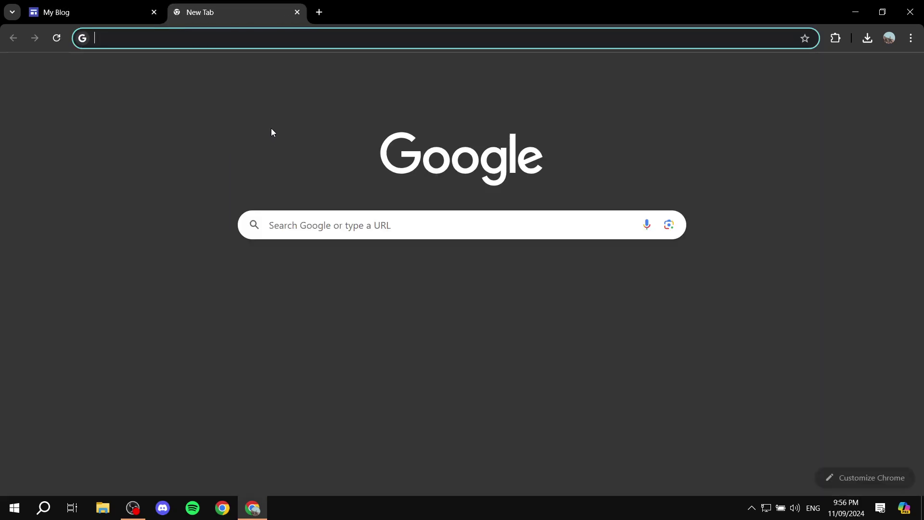
text(P)
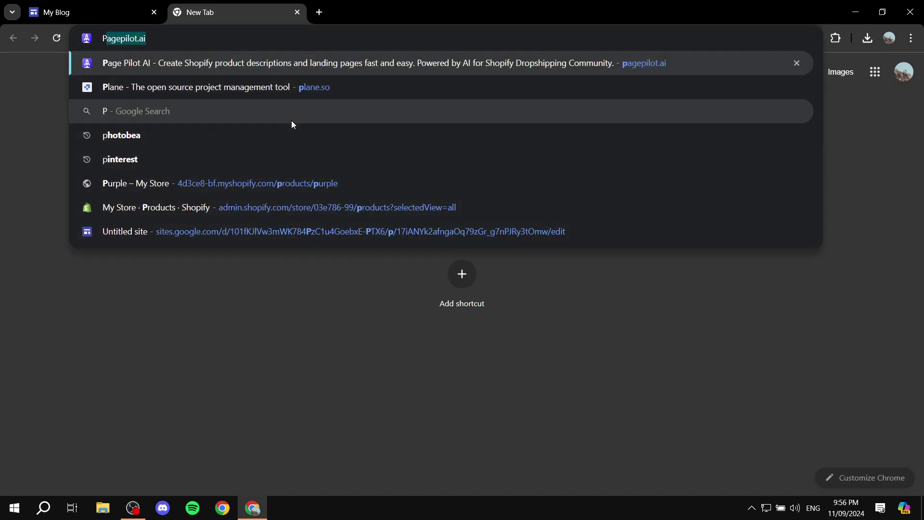
text(WR.IO)
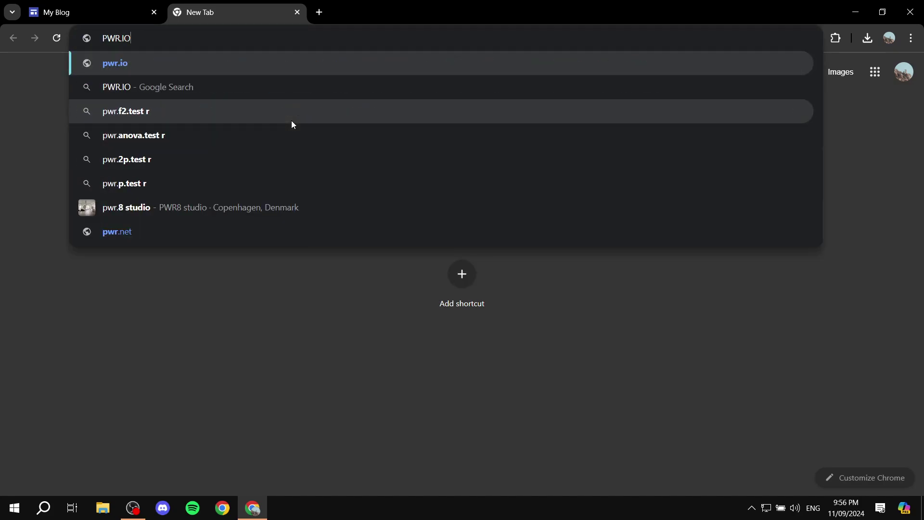
key(BackSpace)
key(BackSpace)
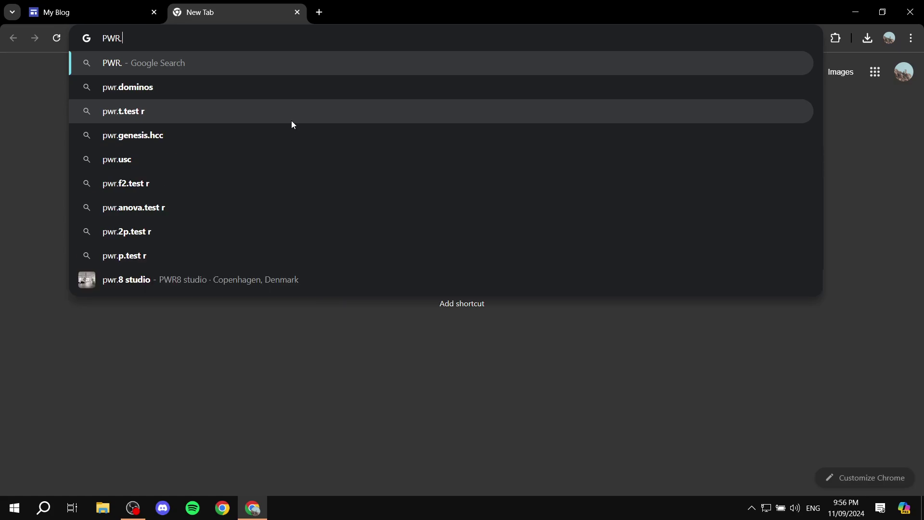
text(io)
key(Return)
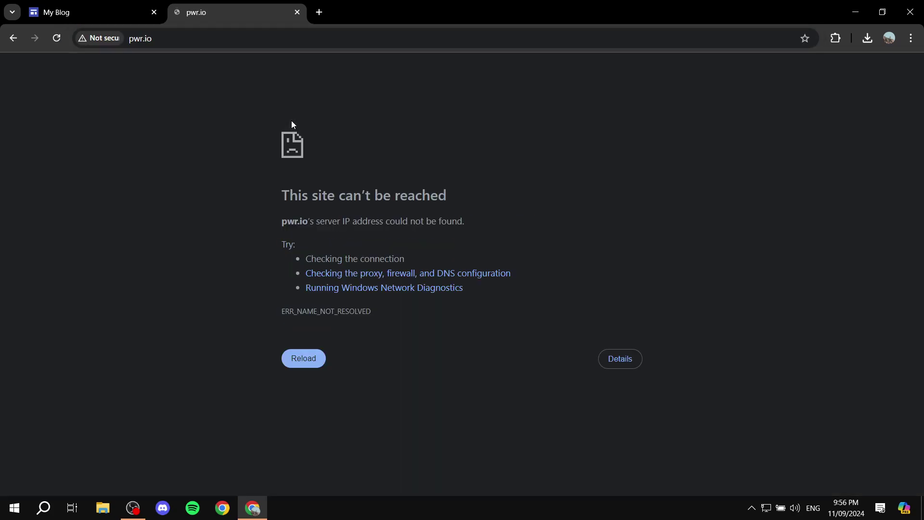
click(11, 38)
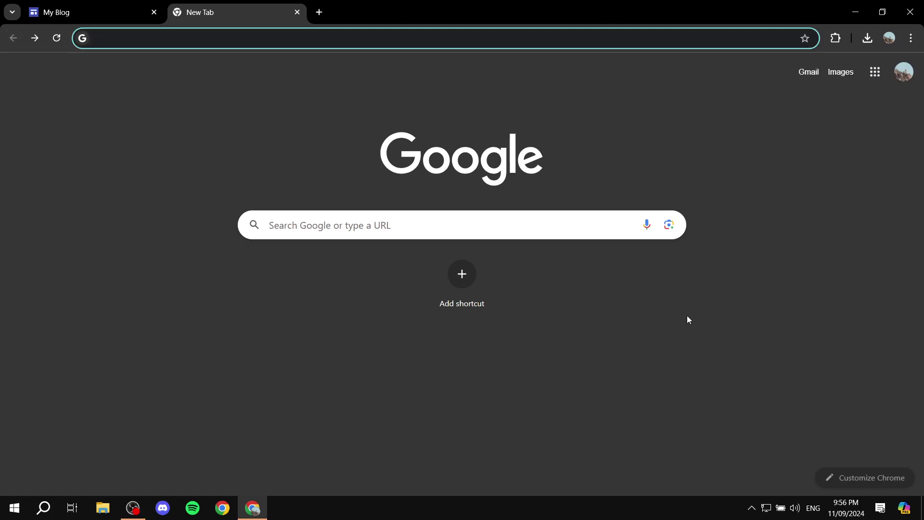
text(powr.)
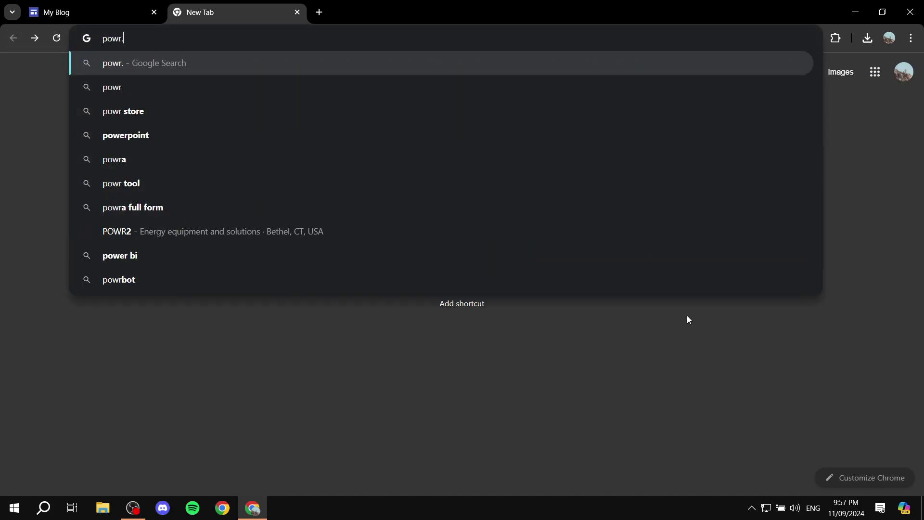
text(io)
key(Return)
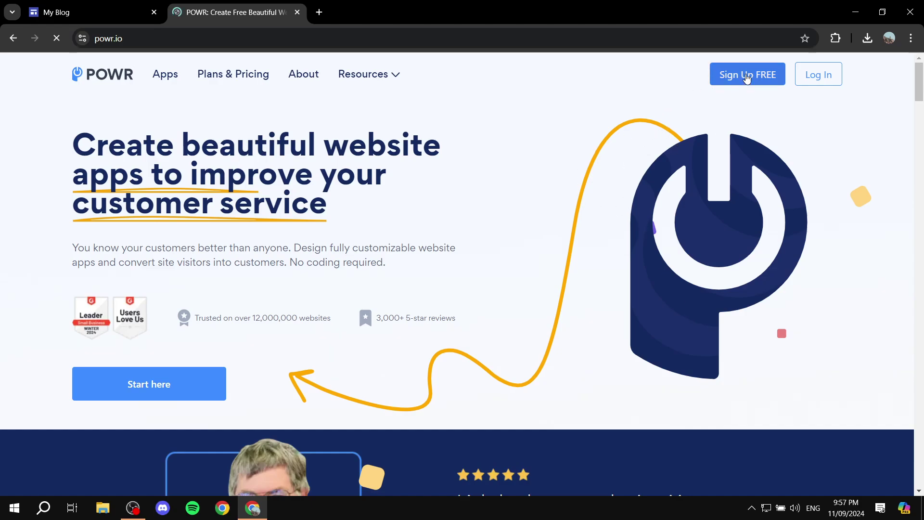
Go through Sign Up FREE to the POWR Dashboard, then to the Plugin Library.
click(769, 74)
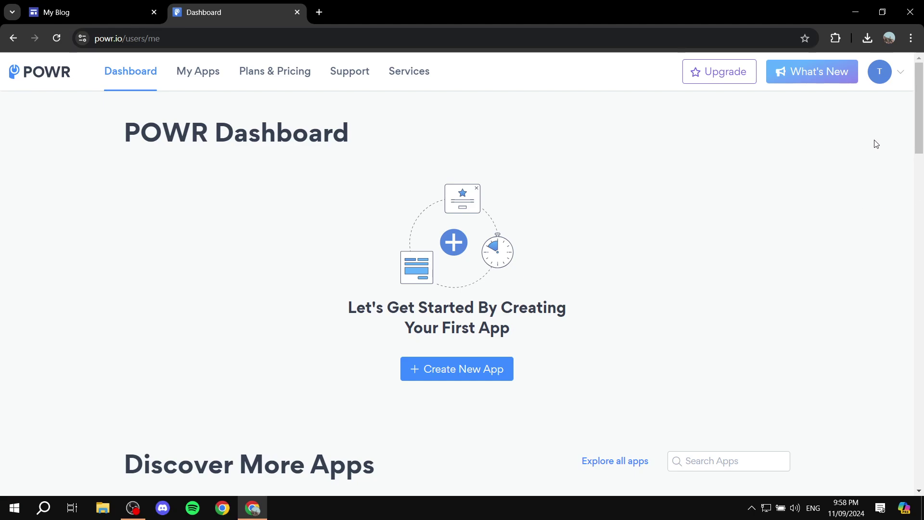
drag(922, 102, 918, 435)
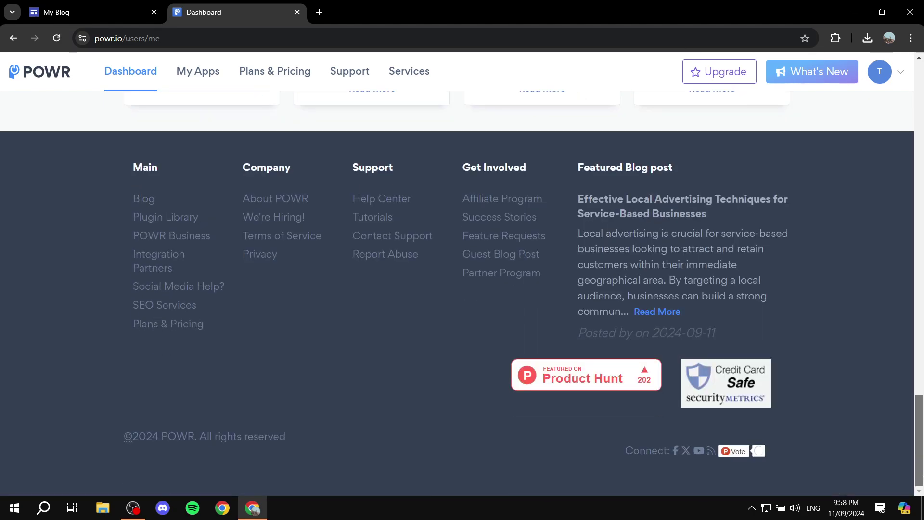
click(175, 215)
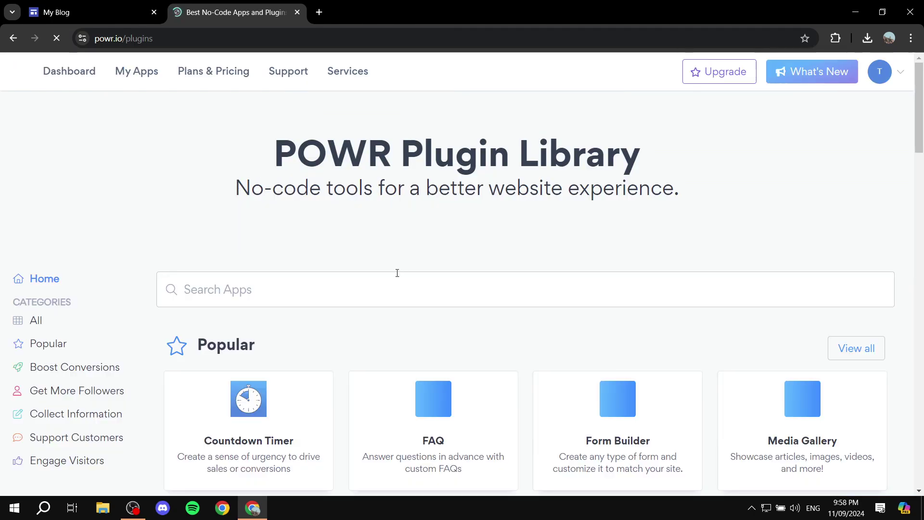
Search the plugins for 'popup' and create a new Popup app from its card.
text(popup)
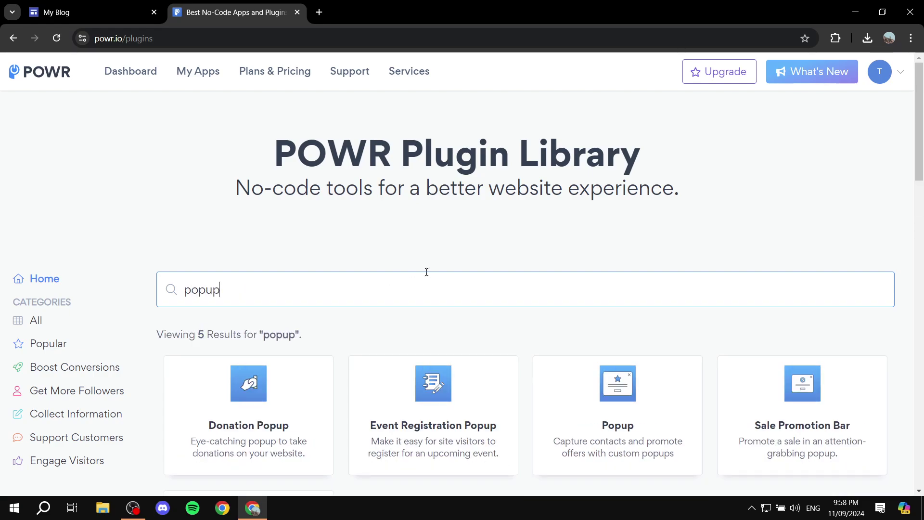
scroll(556, 284, down, 5)
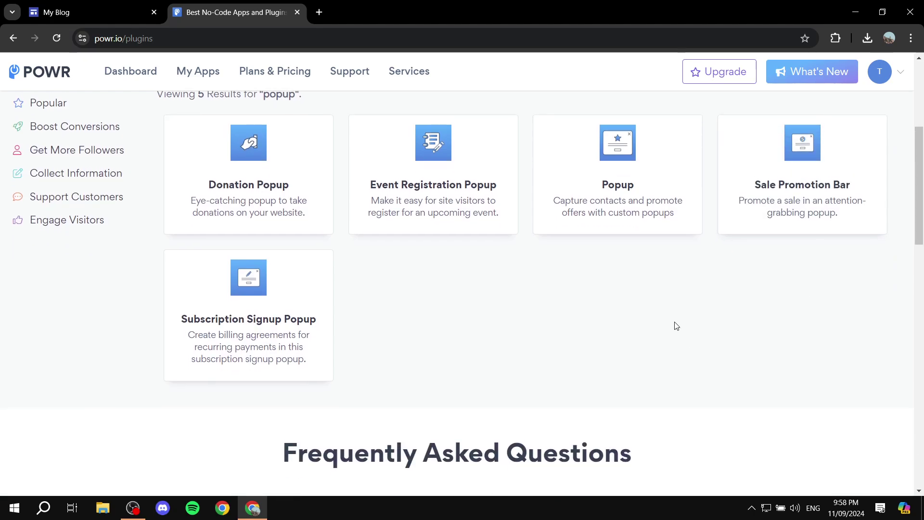
scroll(676, 325, up, 3)
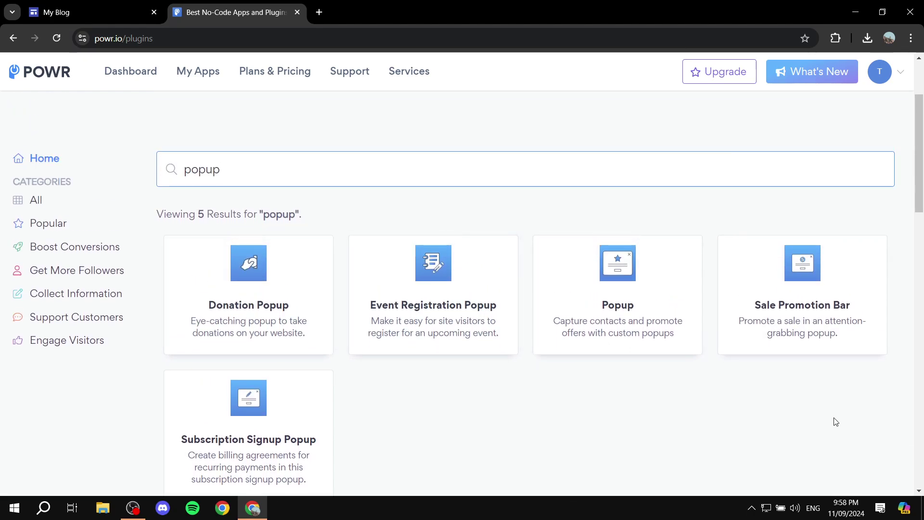
mouse_move(602, 258)
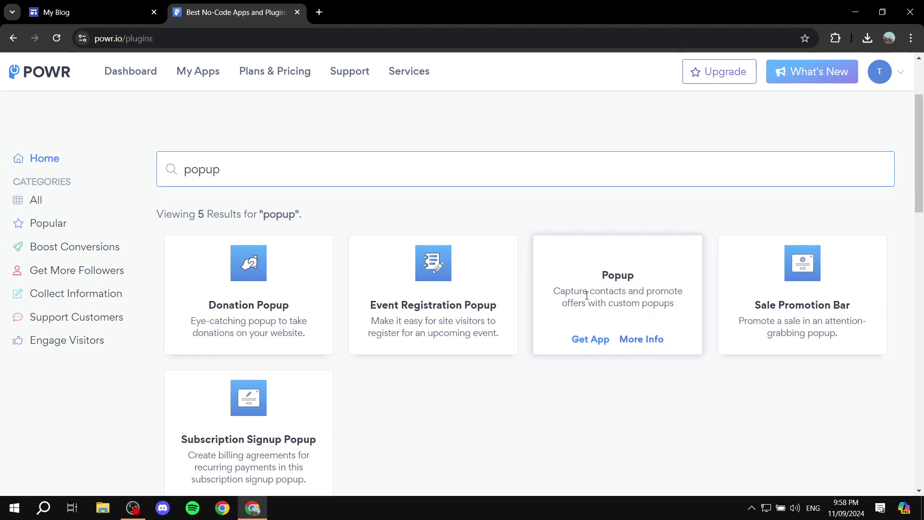
drag(559, 291, 654, 292)
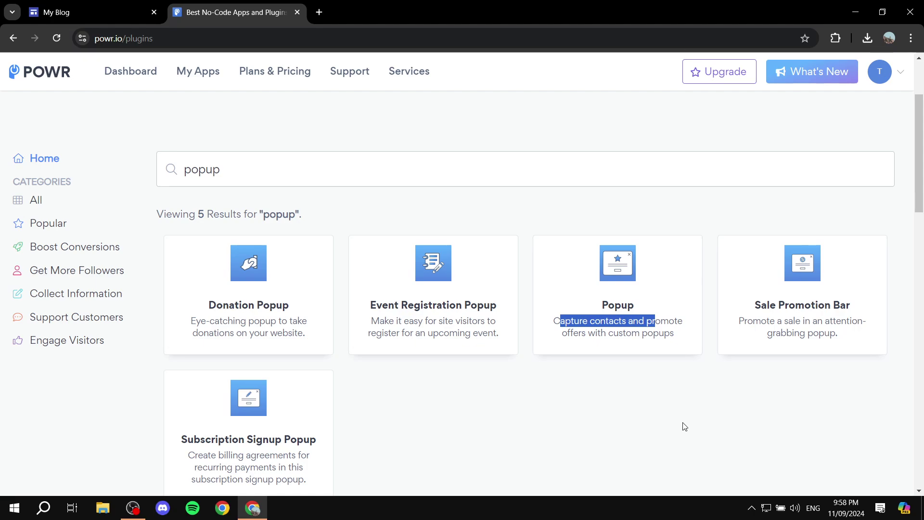
click(614, 252)
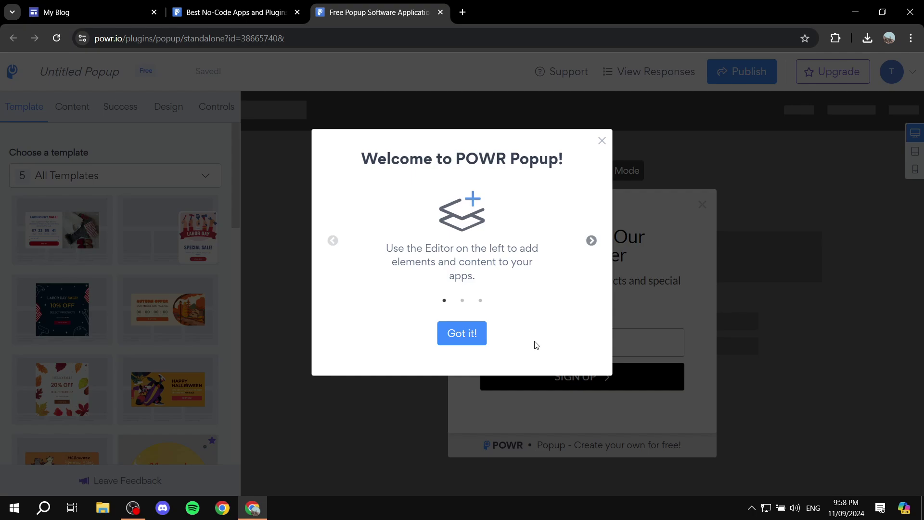
Dismiss the Popup editor's welcome dialog and go to Publish My App.
click(464, 333)
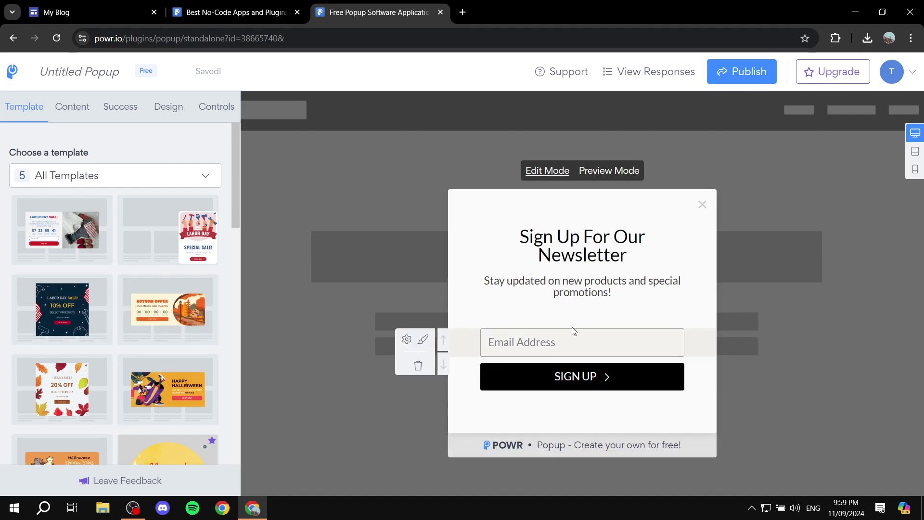
click(747, 73)
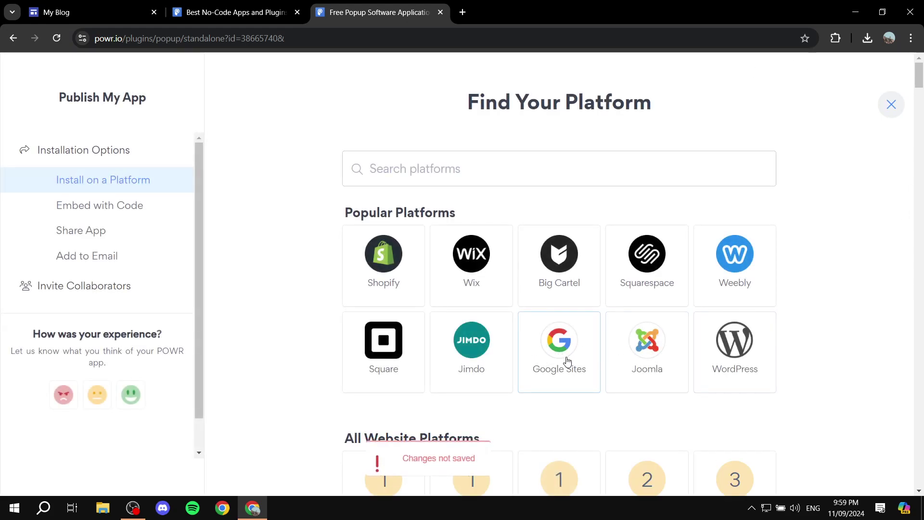
Copy the Google Sites HTML embed code for the popup and close the editor tab.
drag(339, 219, 474, 214)
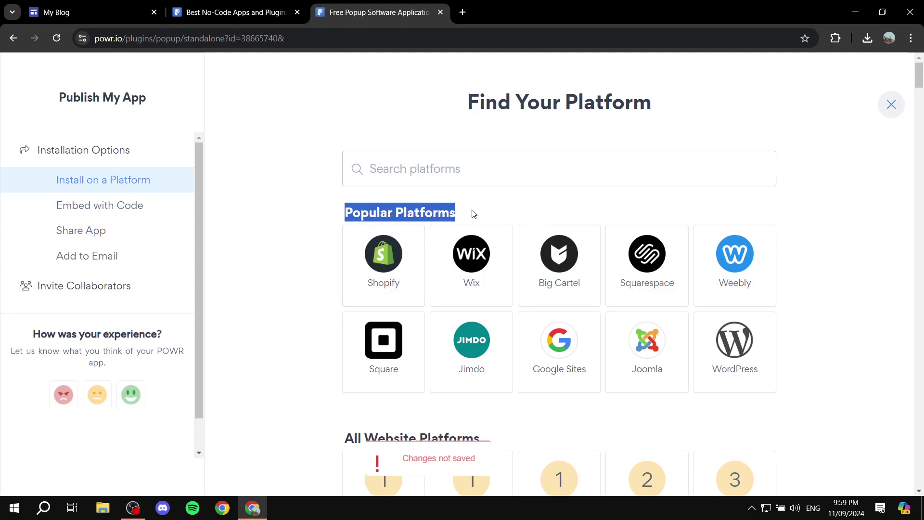
click(564, 341)
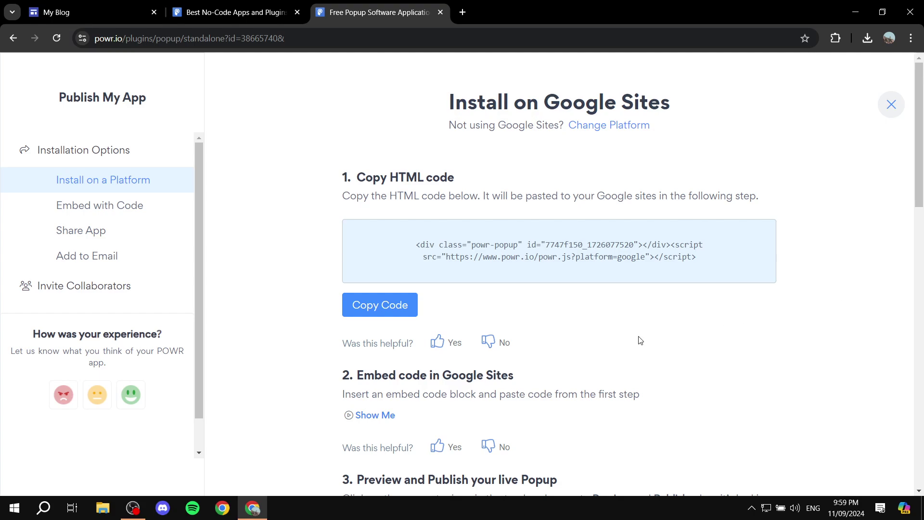
click(385, 310)
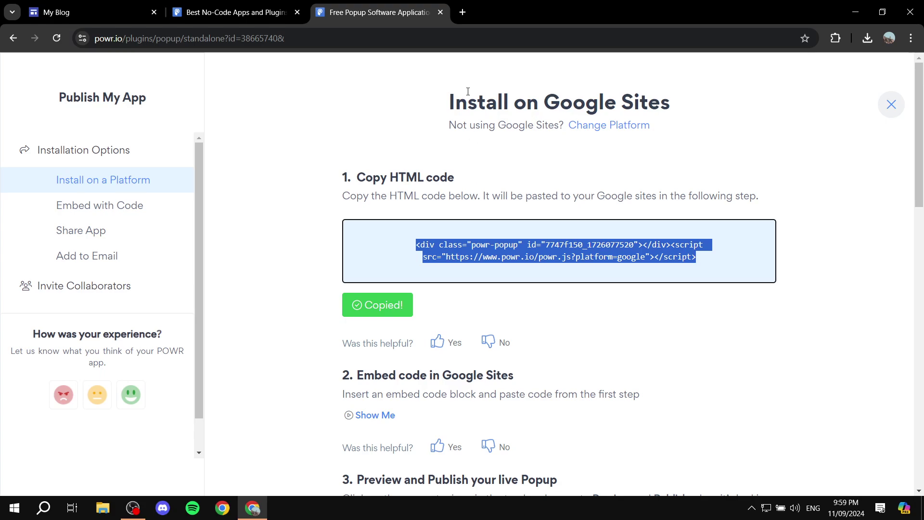
click(440, 13)
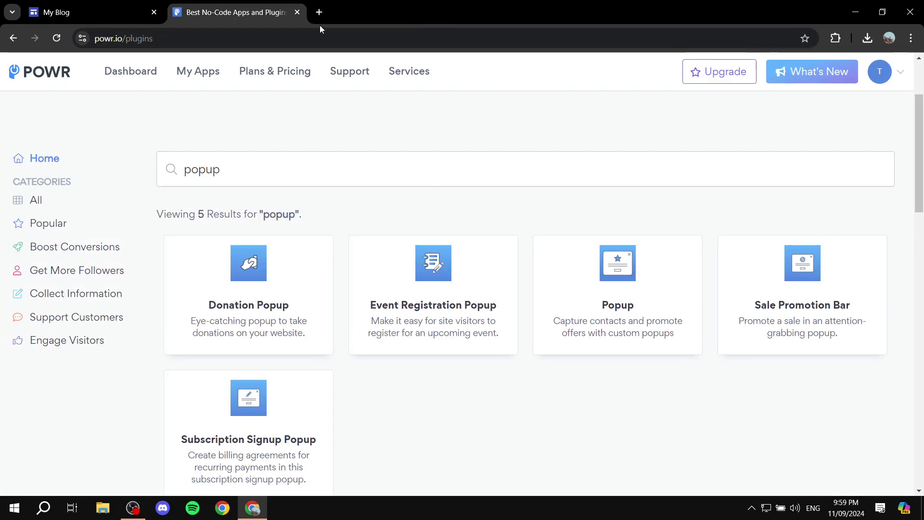
Close the POWR results tab and start an Embed code insert on the My Blog page.
click(296, 12)
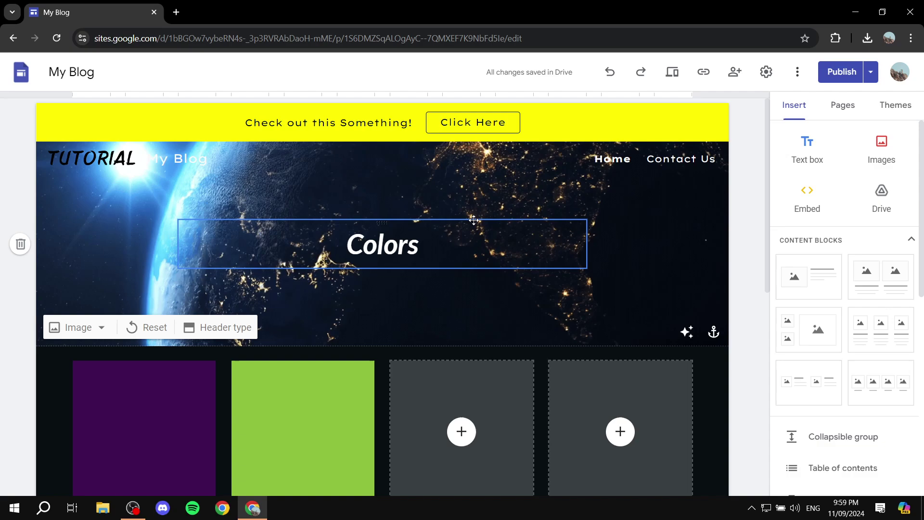
scroll(543, 318, down, 5)
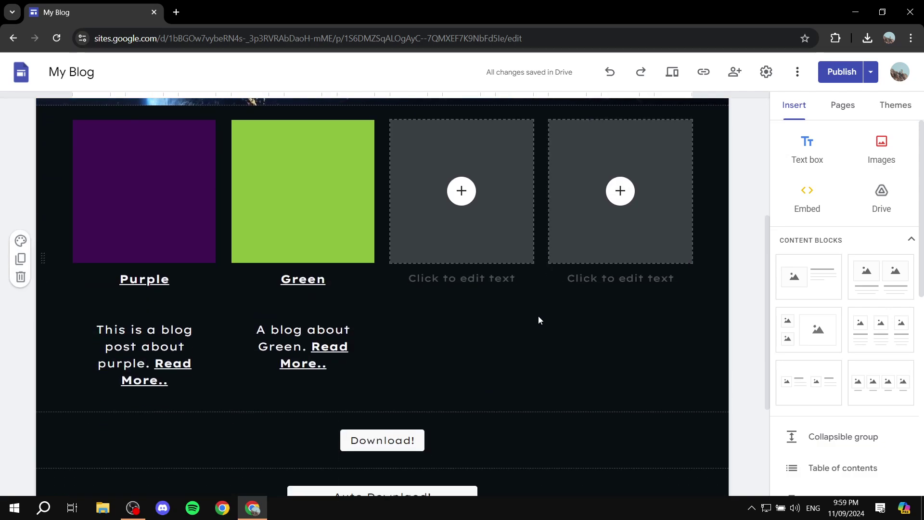
scroll(455, 323, down, 4)
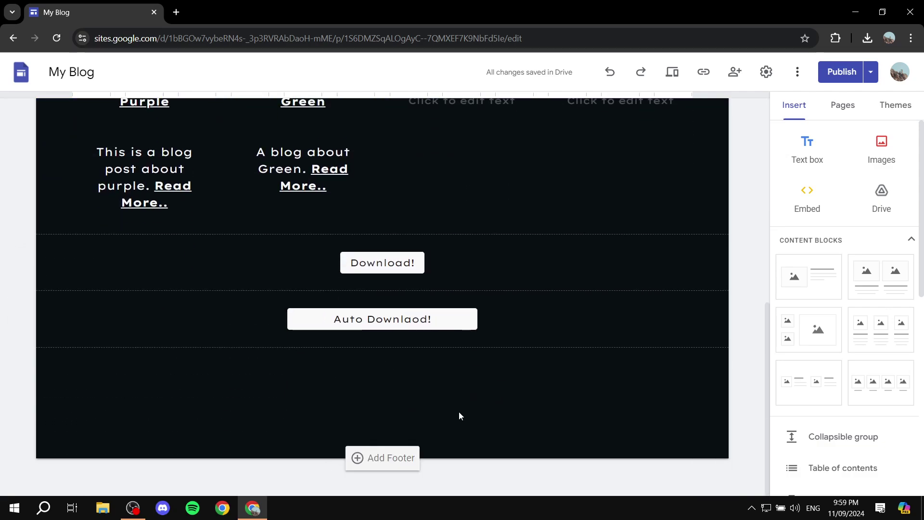
click(807, 202)
click(376, 246)
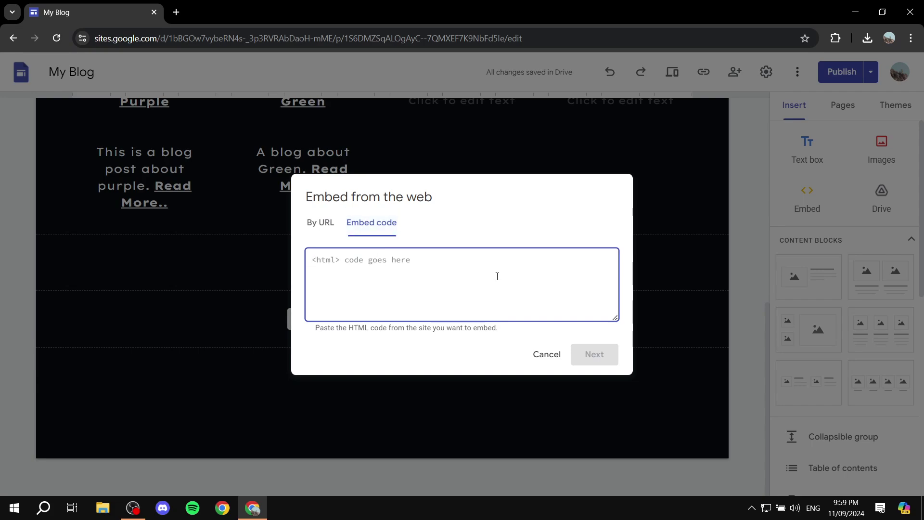
Paste the POWR popup code, preview it, and insert the embed into My Blog.
key(ctrl+v)
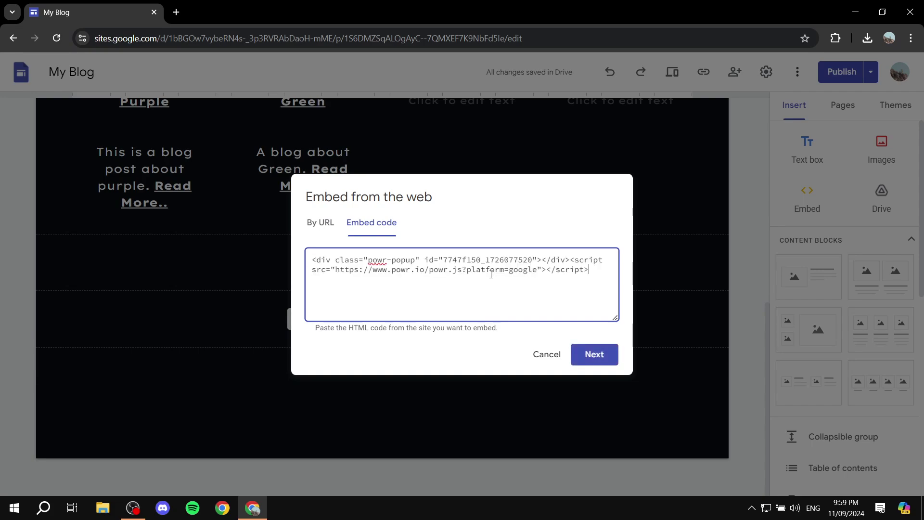
click(597, 354)
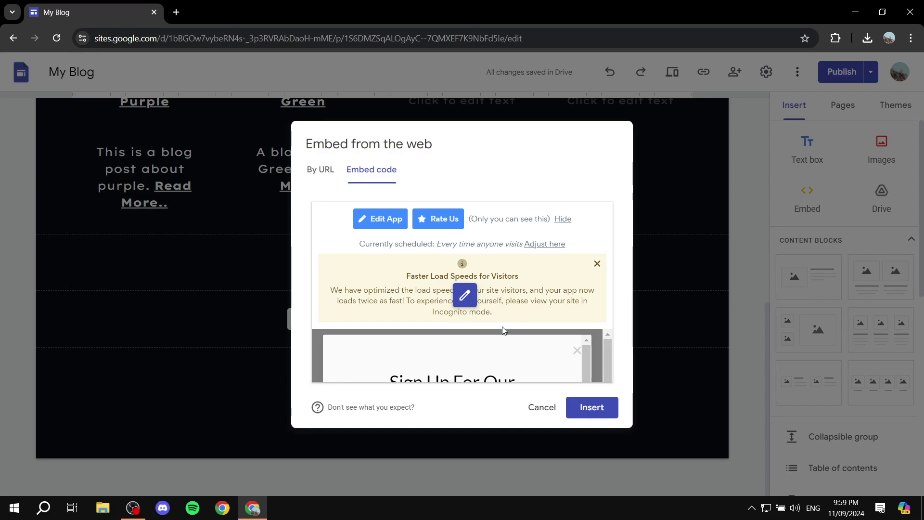
click(599, 409)
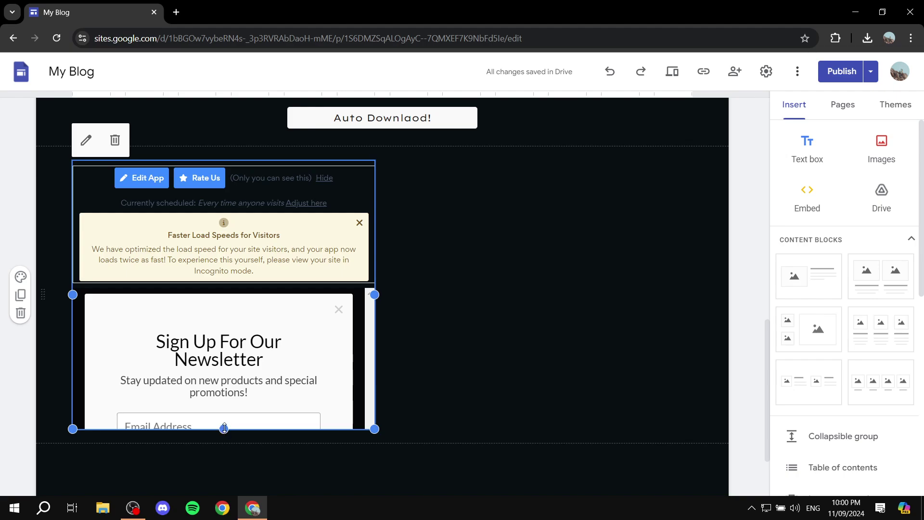
Drag the newsletter embed block's bottom edge down so the sign-up form shows fully.
drag(223, 428, 224, 495)
scroll(334, 338, down, 3)
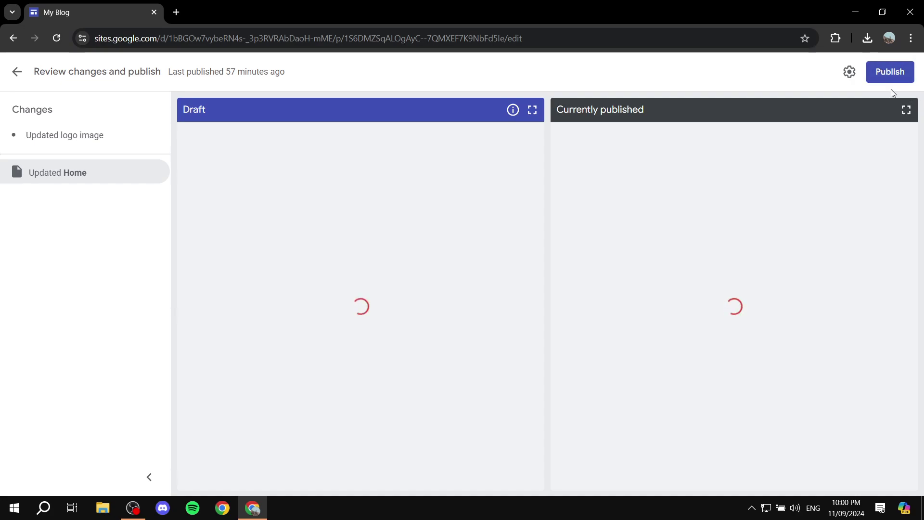
Go back from Review changes to the My Blog editor and scroll to the newsletter embed.
click(17, 72)
scroll(395, 252, down, 5)
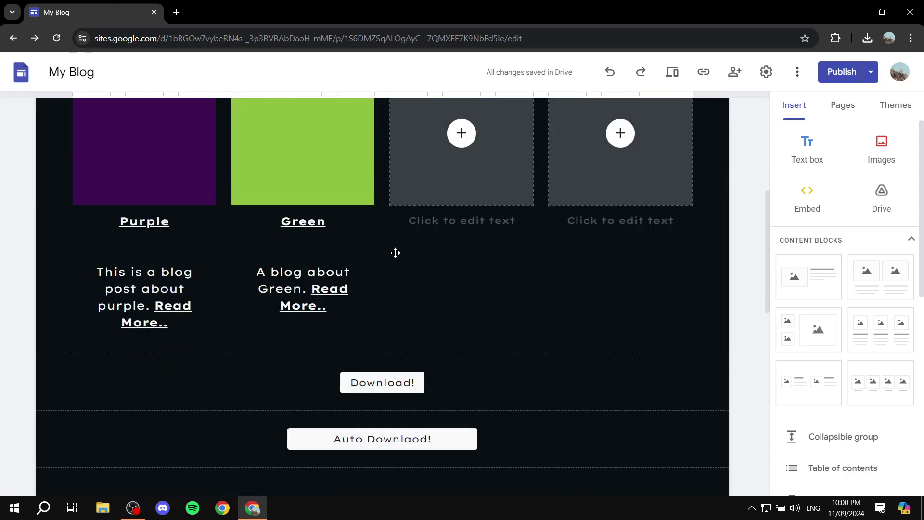
scroll(395, 252, down, 7)
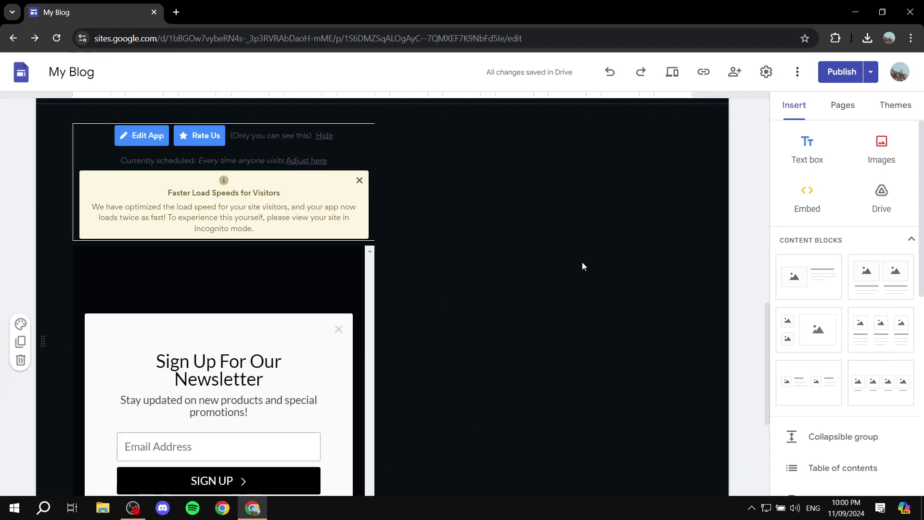